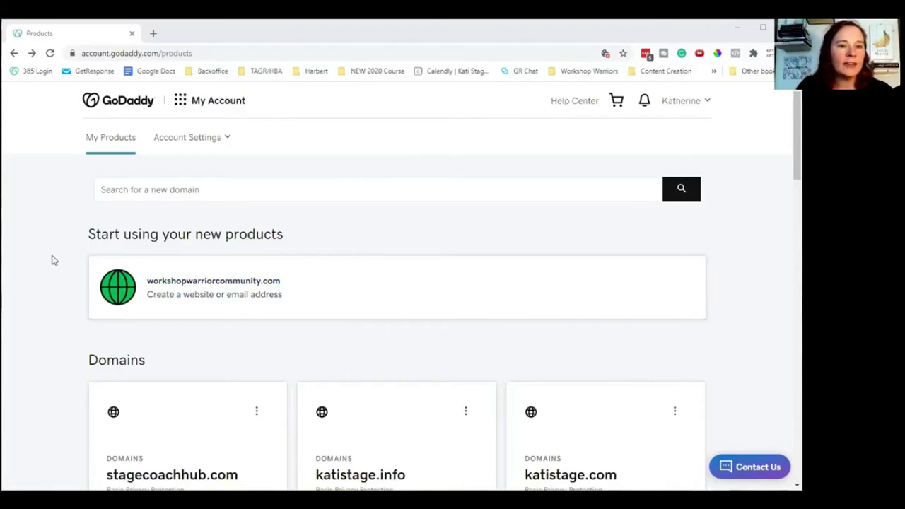
Open the options menu on the stagecoachhub.com domain card.
scroll(47, 303, "down", 3)
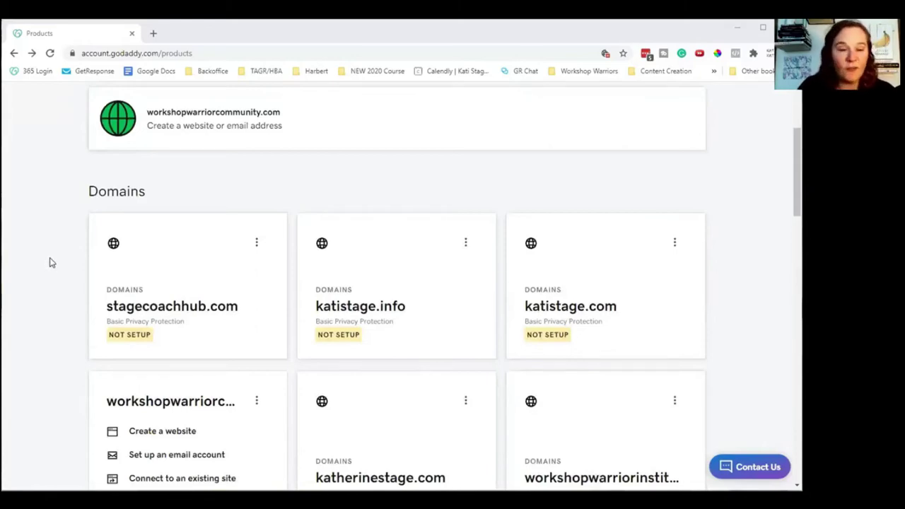
left_click(257, 244)
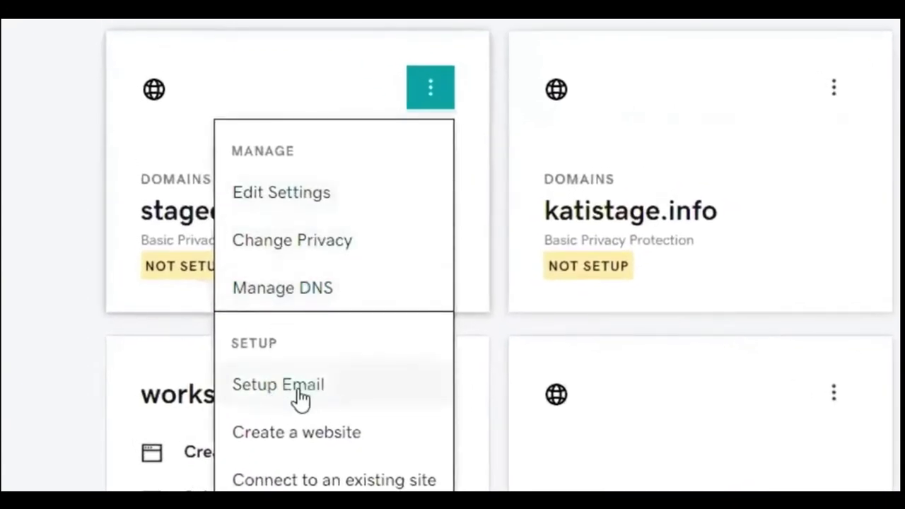
Review Email Essentials pricing ($0.99 for 12 months, $5.99 renewal), then return to My Products.
left_click(289, 389)
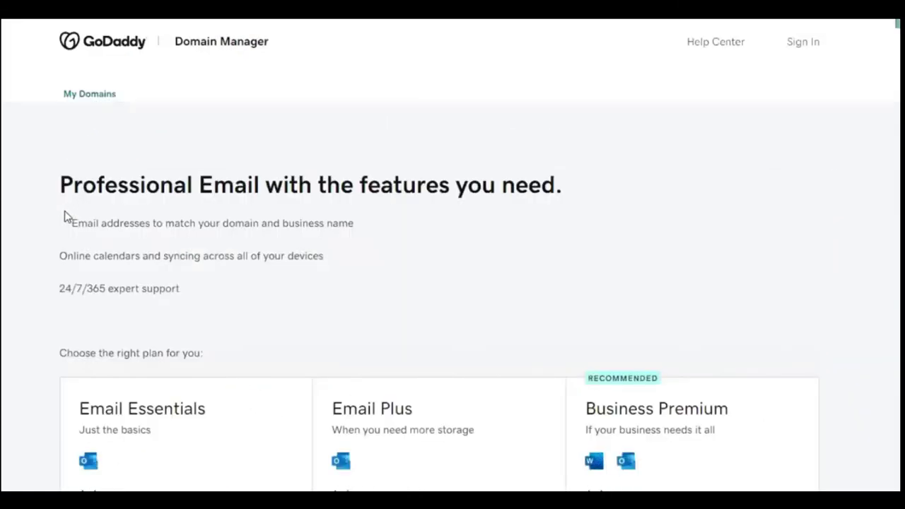
scroll(256, 225, "down", 1)
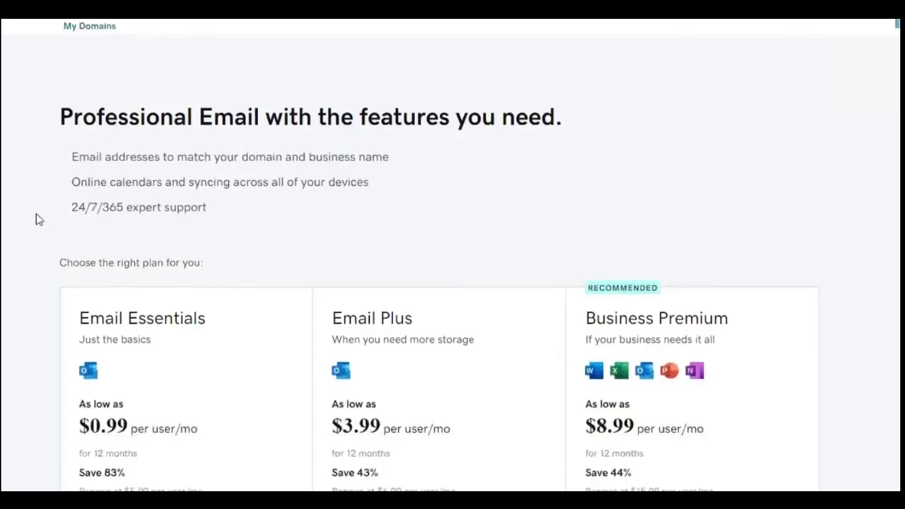
scroll(32, 222, "down", 2)
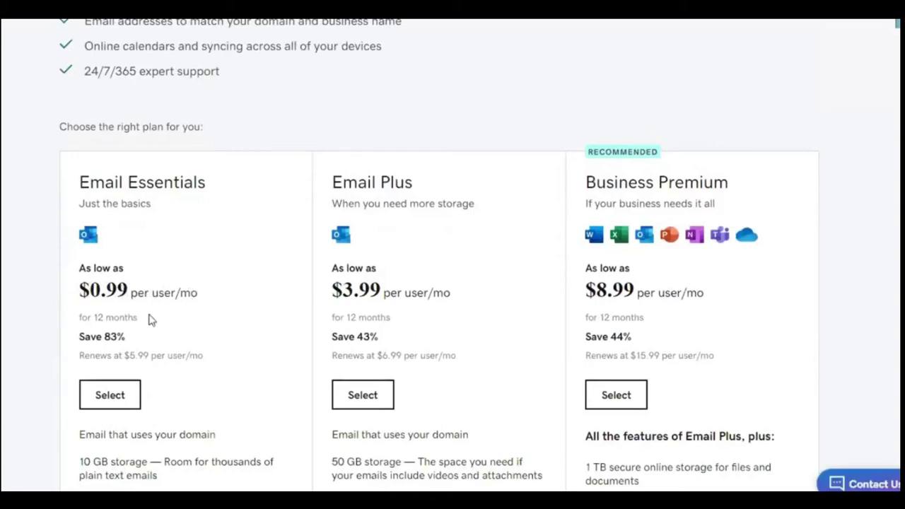
triple_click(81, 317)
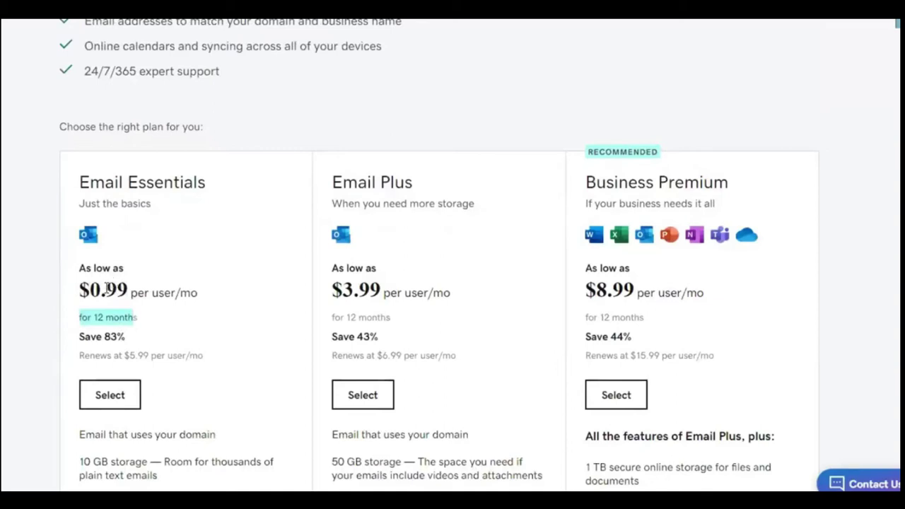
left_click_drag(95, 356, 199, 367)
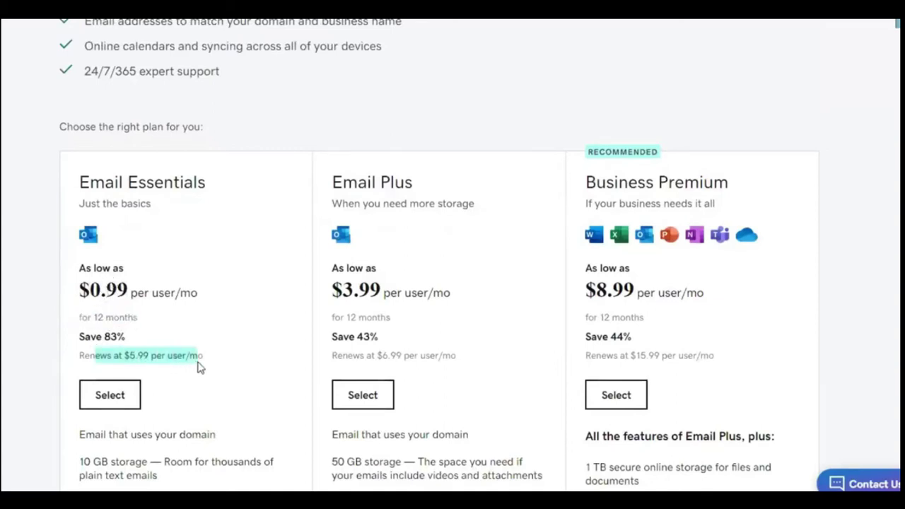
scroll(35, 162, "up", 1)
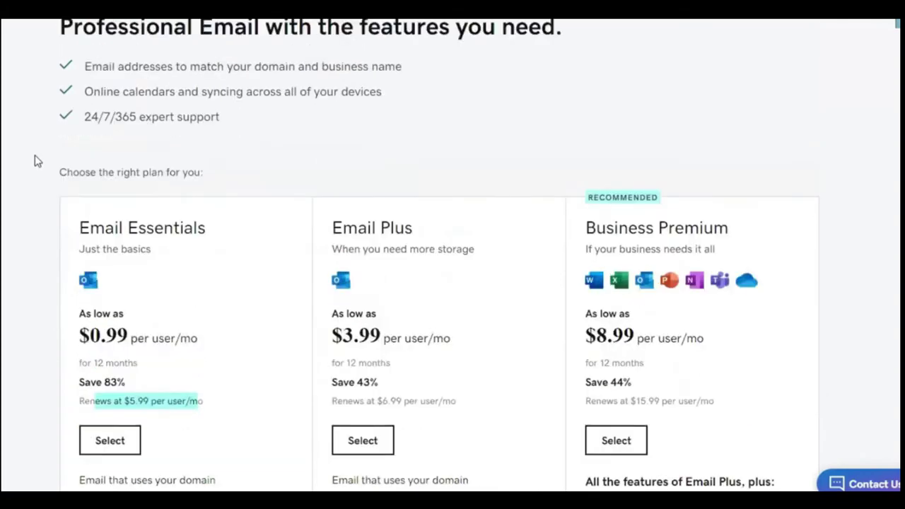
scroll(37, 162, "up", 3)
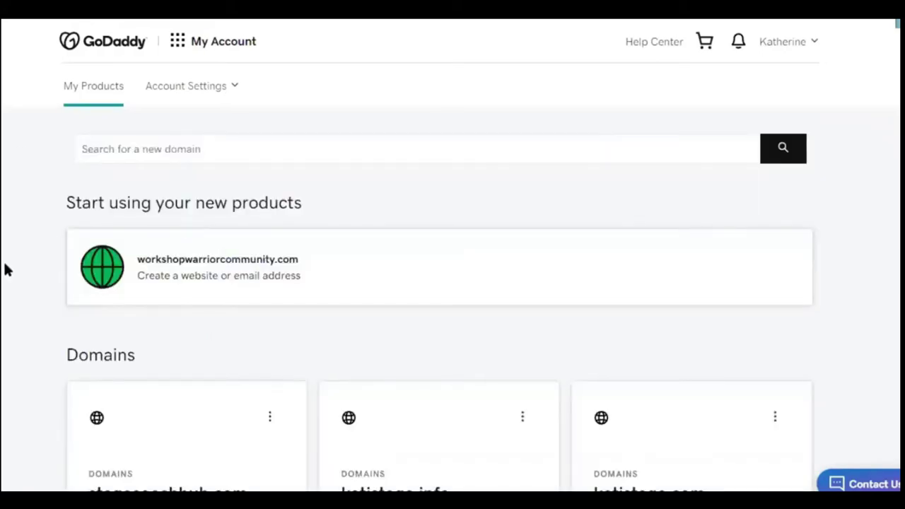
Expand Additional Products and find Email Forwarding with its 7 free credits.
scroll(6, 270, "down", 10)
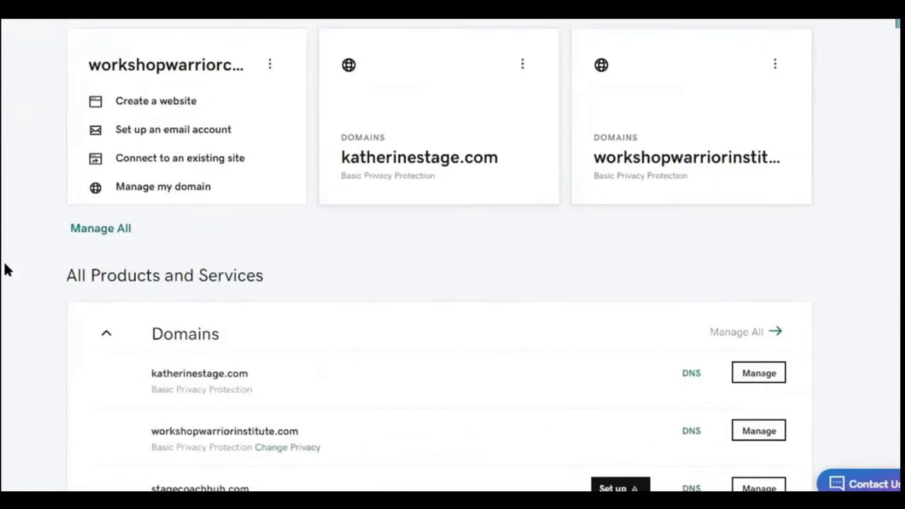
scroll(6, 269, "down", 9)
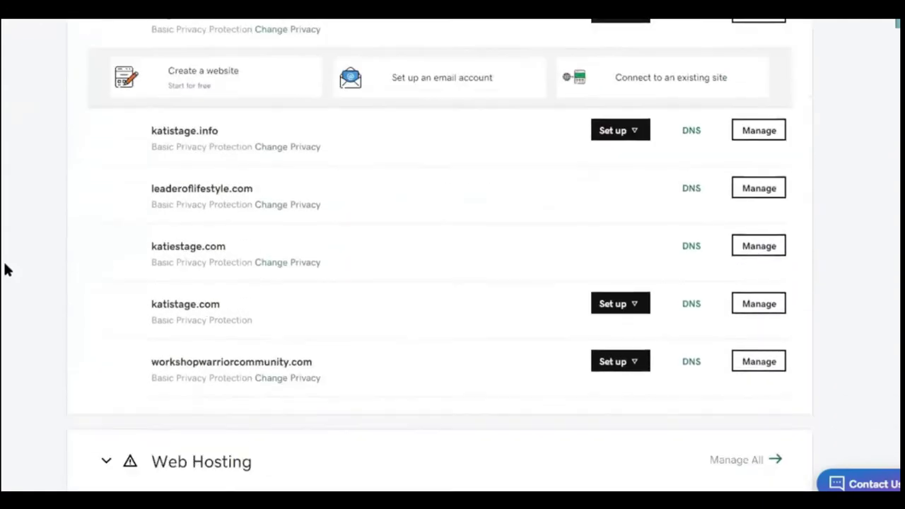
scroll(237, 437, "down", 3)
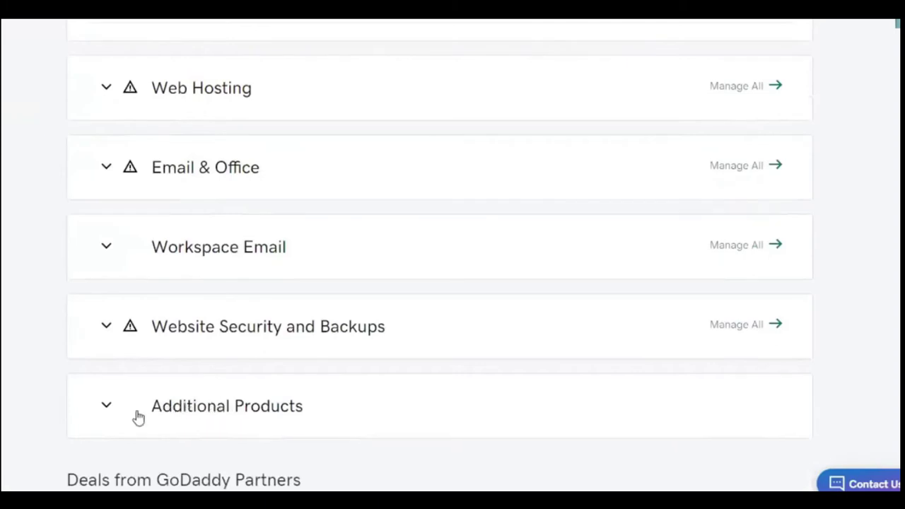
left_click(107, 409)
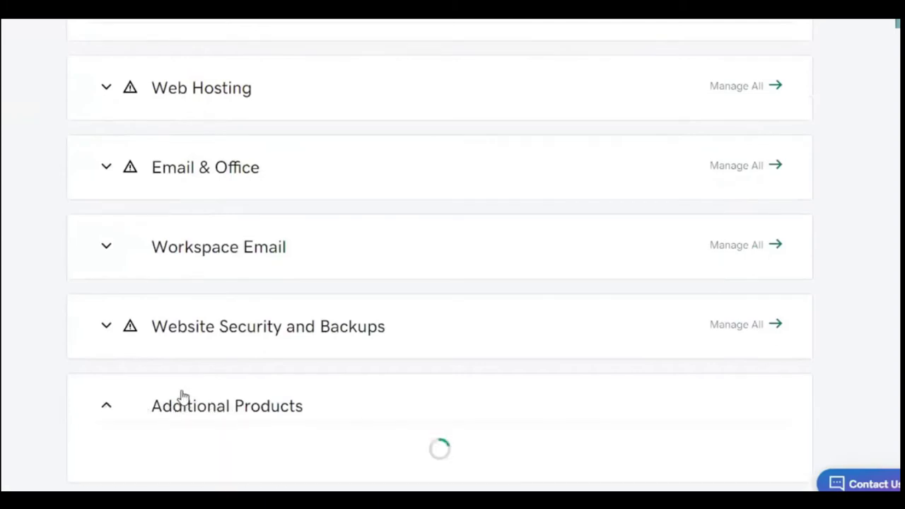
scroll(182, 397, "down", 1)
scroll(182, 397, "down", 1)
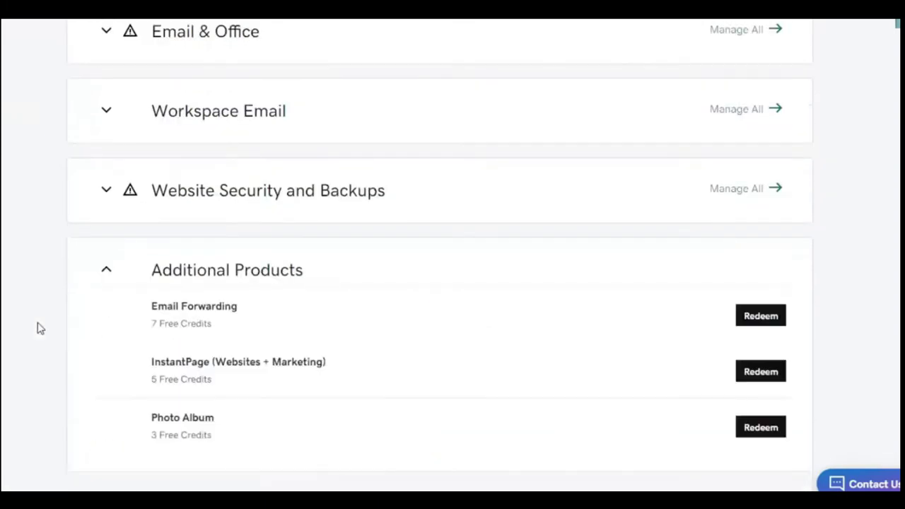
scroll(182, 267, "down", 1)
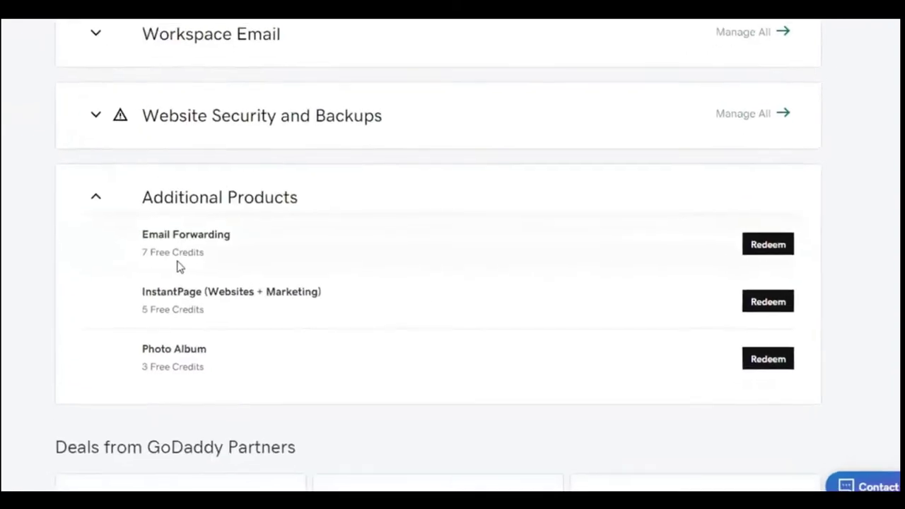
left_click_drag(53, 198, 169, 204)
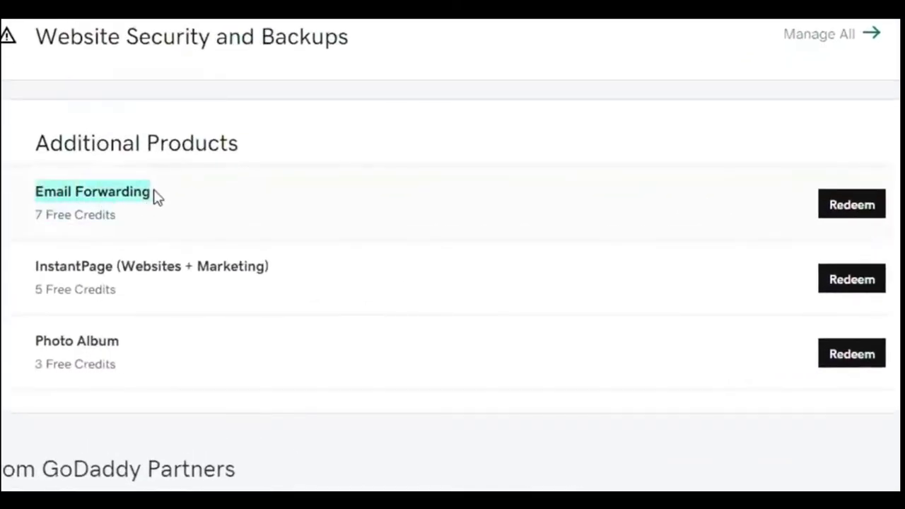
left_click_drag(35, 221, 117, 222)
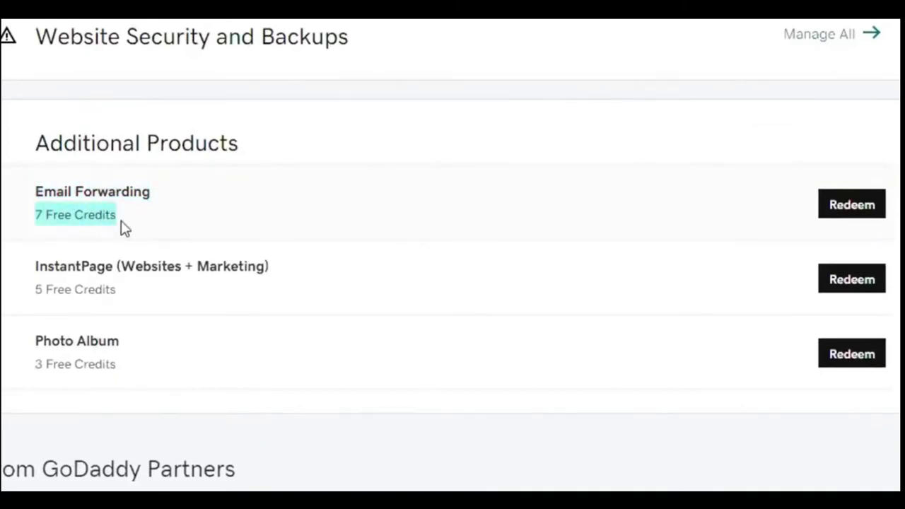
left_click(38, 215)
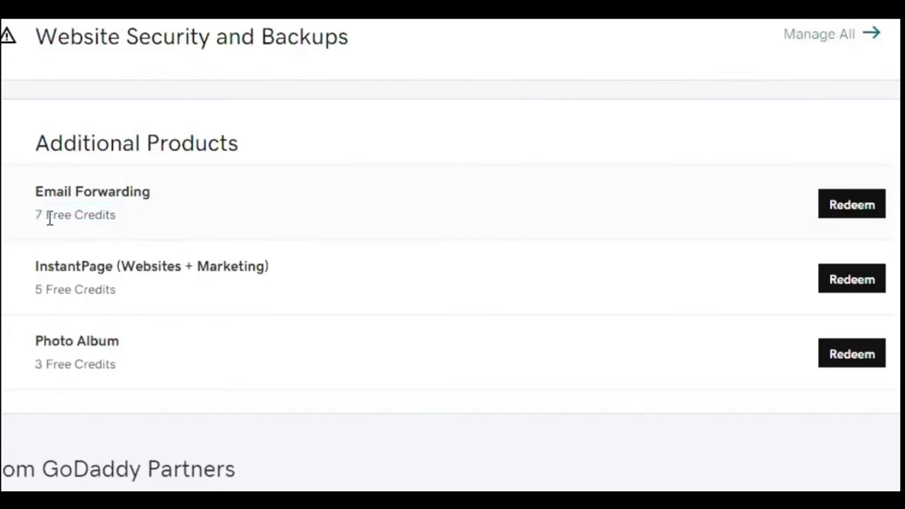
left_click_drag(36, 215, 115, 218)
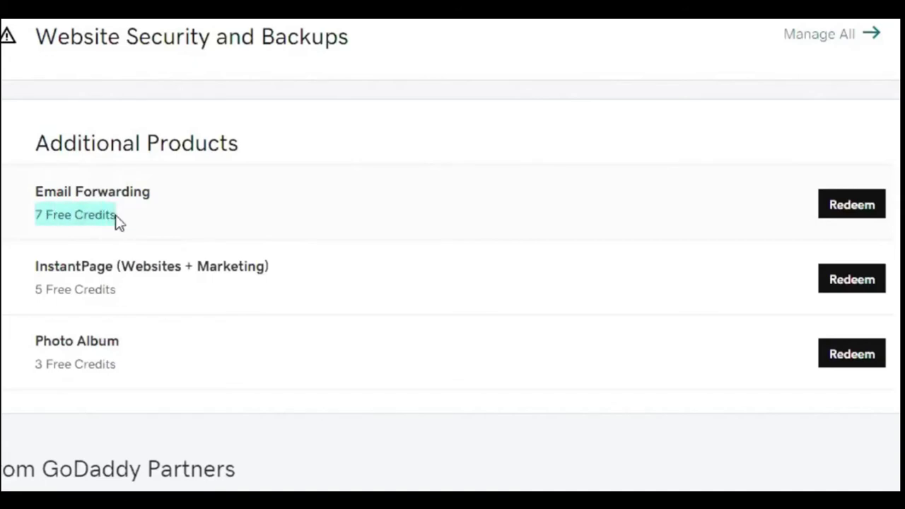
Redeem an Email Forwarding 100 Pack credit and dismiss the ready message.
left_click(853, 212)
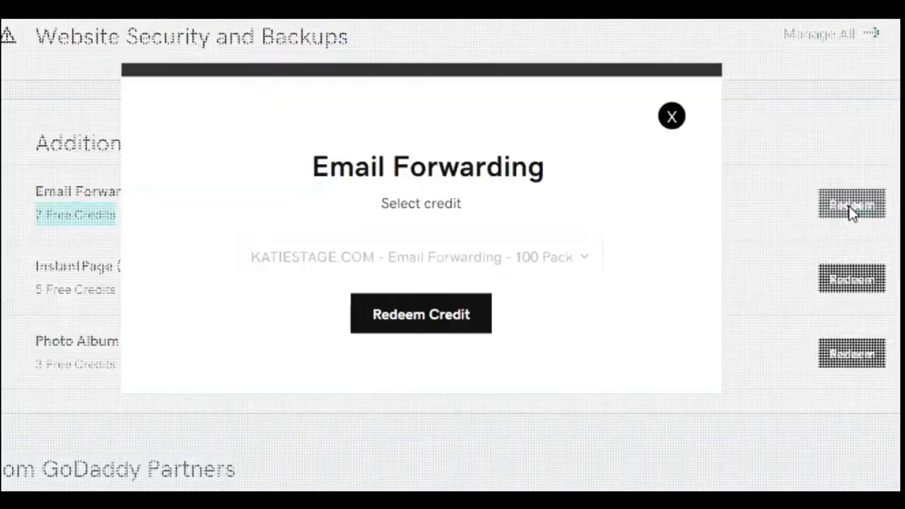
left_click(399, 324)
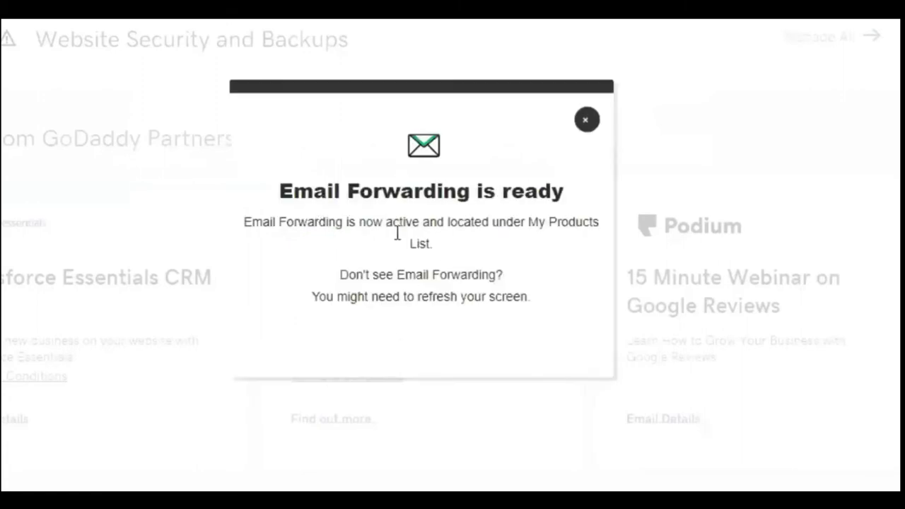
left_click(586, 120)
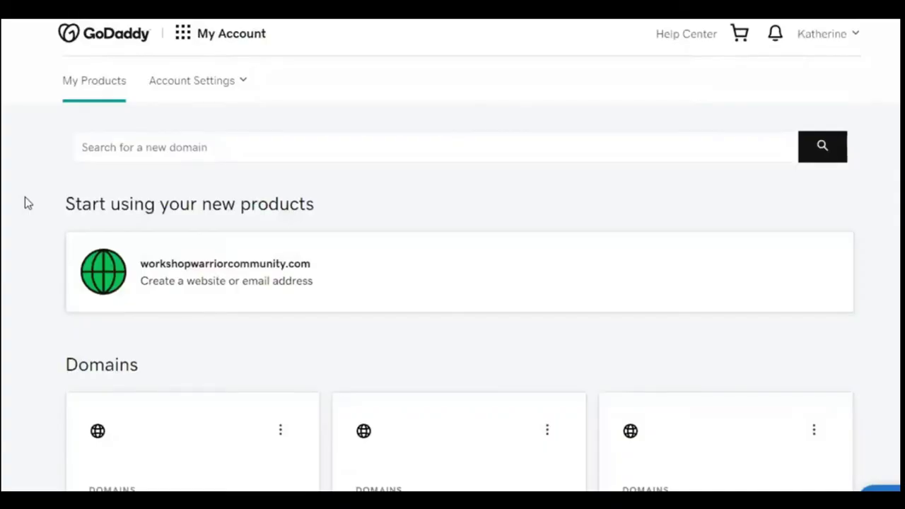
Expand Workspace Email under All Products to list the two Email Forwarding - 100 Pack plans.
scroll(24, 204, "down", 10)
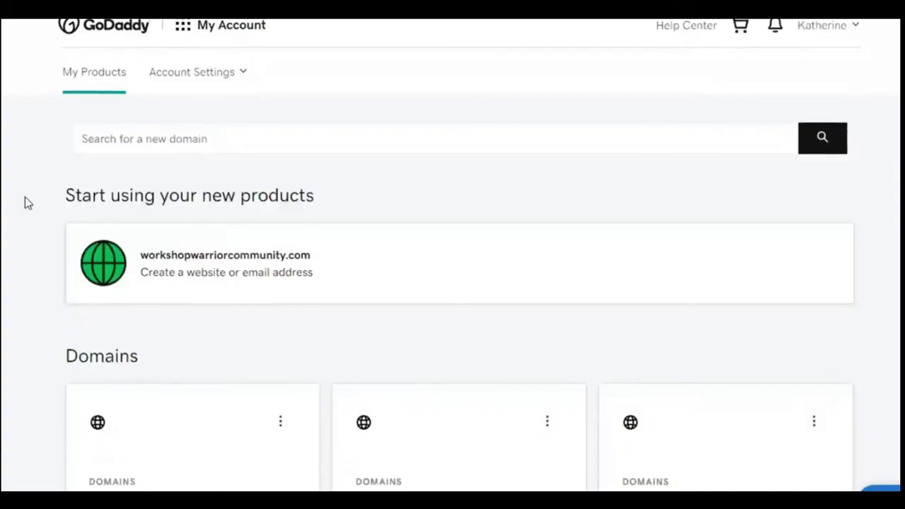
scroll(212, 262, "down", 10)
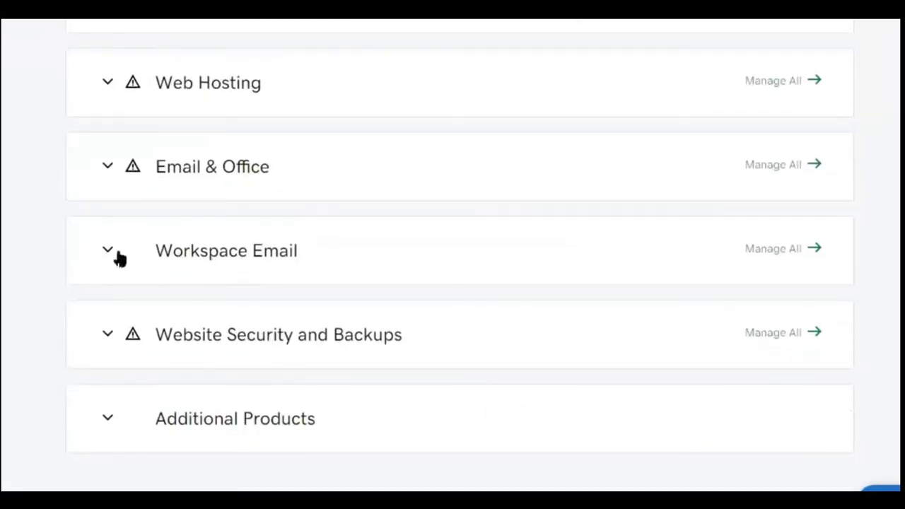
left_click(108, 255)
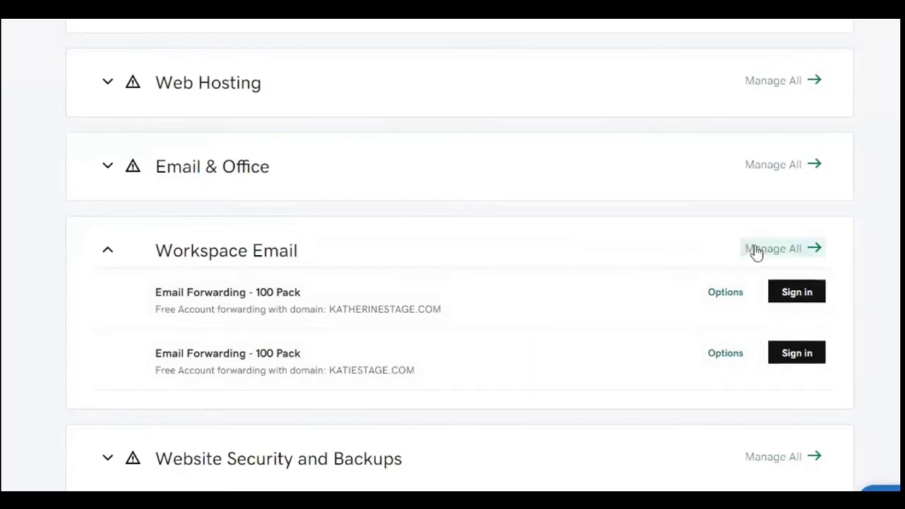
scroll(216, 462, "down", 2)
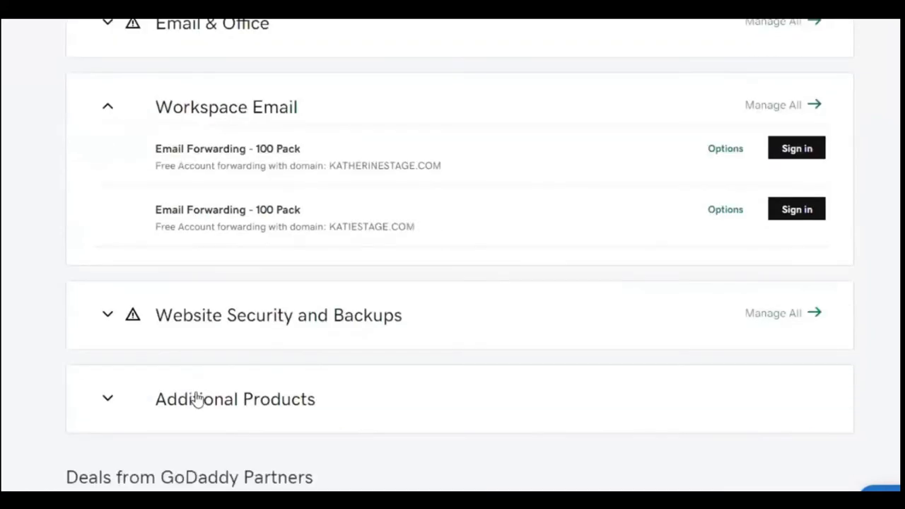
scroll(304, 404, "up", 1)
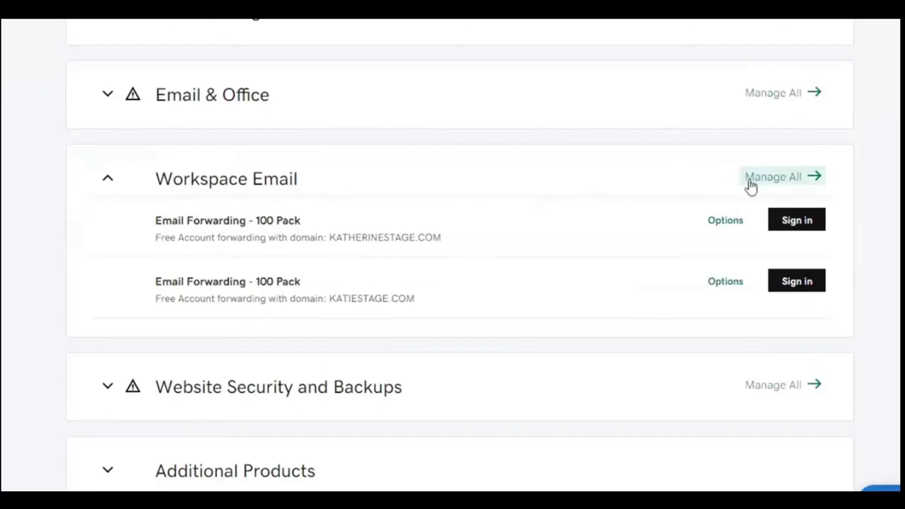
Open Workspace Control Center to see the two free forwarding plans and their accounts.
left_click(769, 184)
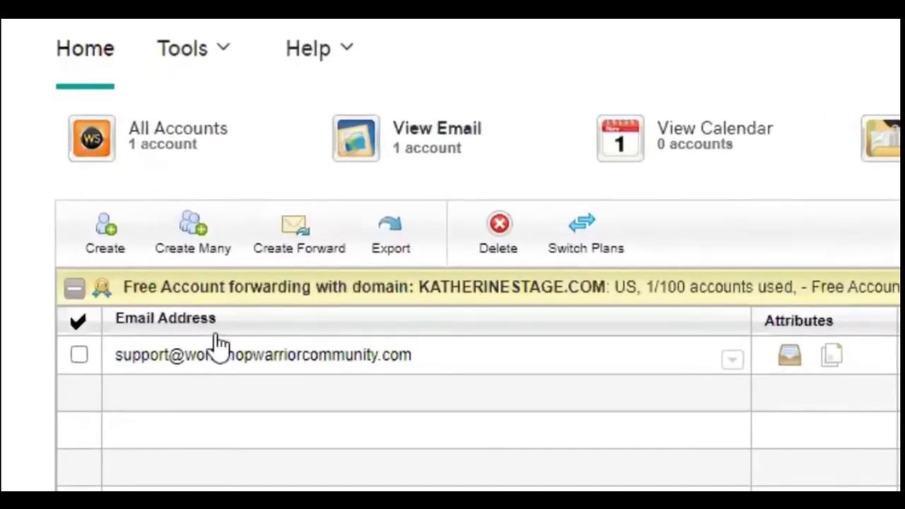
mouse_move(157, 248)
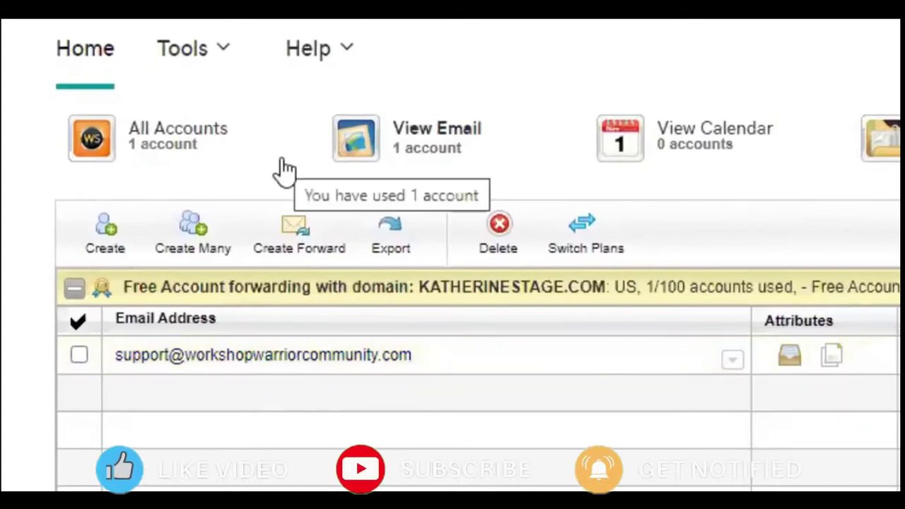
left_click(296, 261)
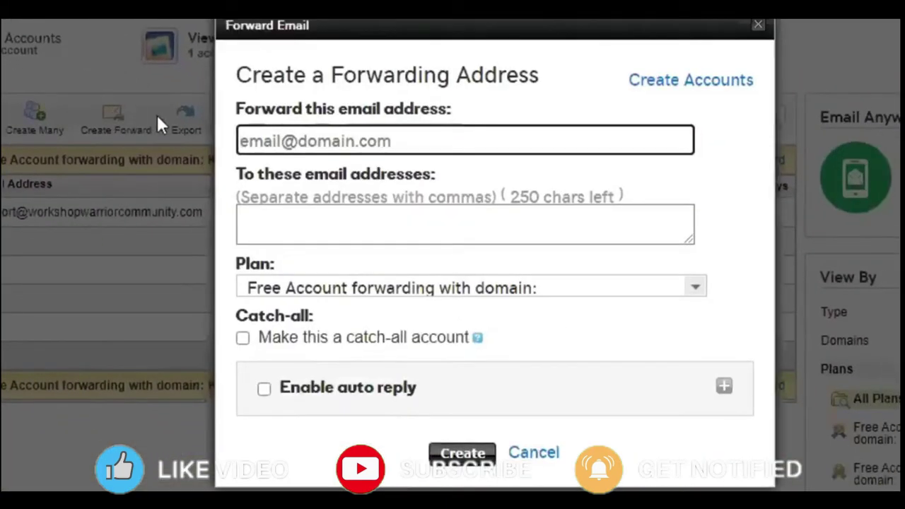
left_click(269, 144)
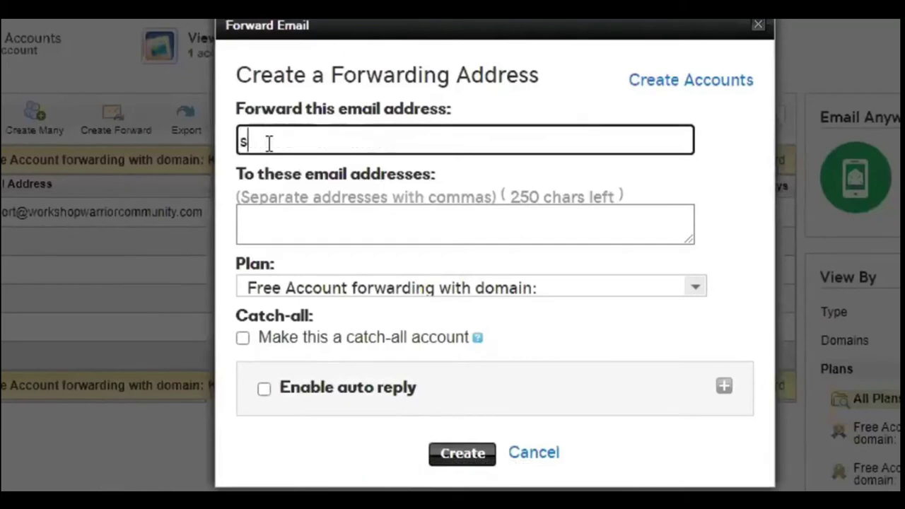
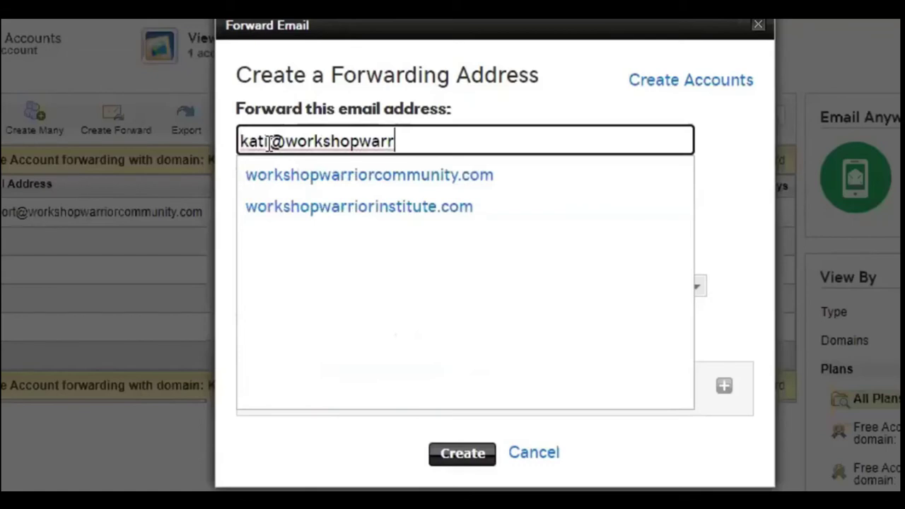
triple_click(269, 141)
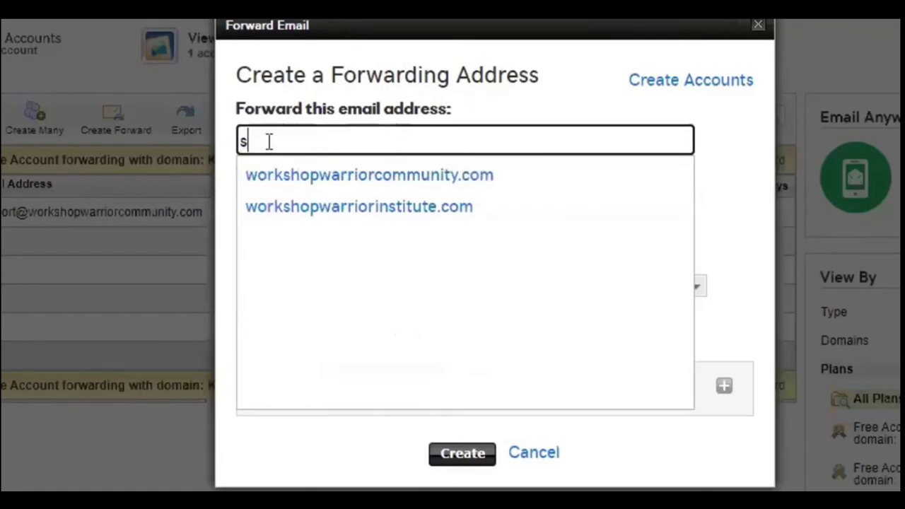
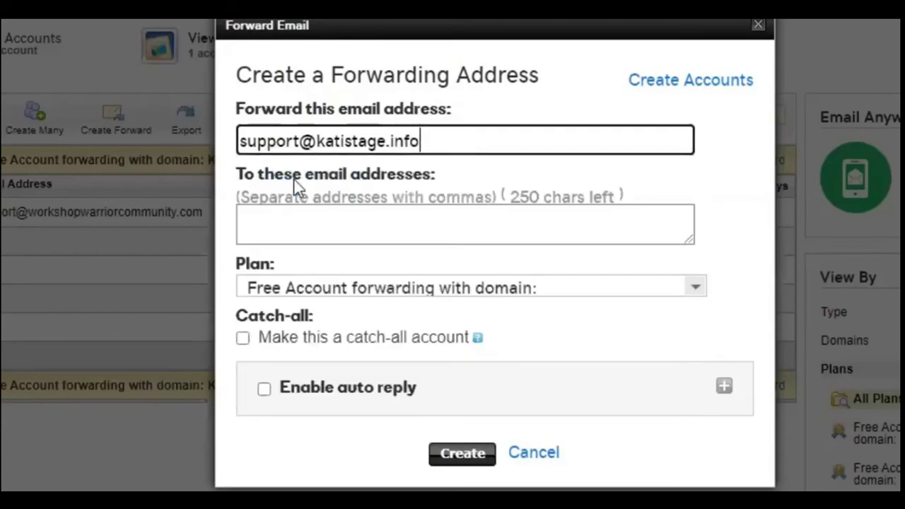
Pick the katistage.info domain suggestion and begin typing the owner's destination e-mail address.
left_click(295, 184)
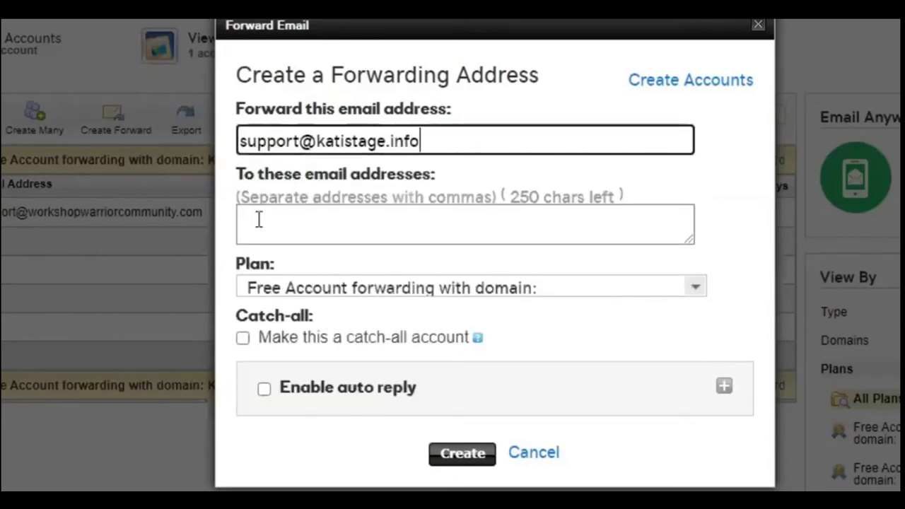
left_click(314, 220)
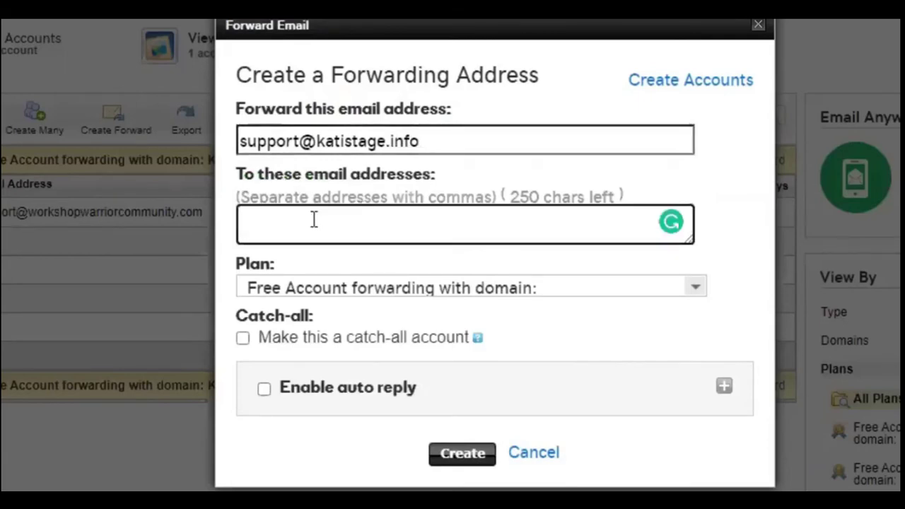
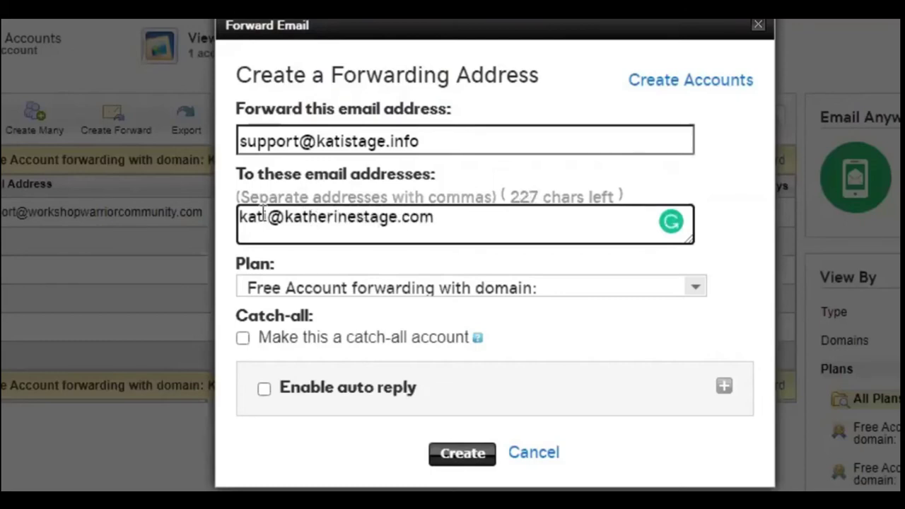
Correct the destination field so it holds the owner's main domain e-mail address.
mouse_move(239, 221)
left_mouse_down()
mouse_move(444, 224)
mouse_move(293, 225)
mouse_move(239, 214)
left_mouse_up()
left_click(444, 224)
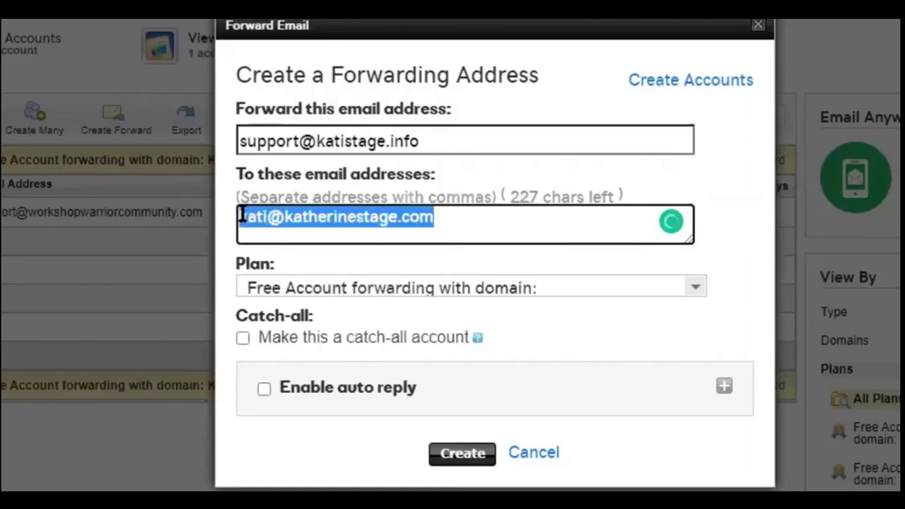
left_click(288, 219)
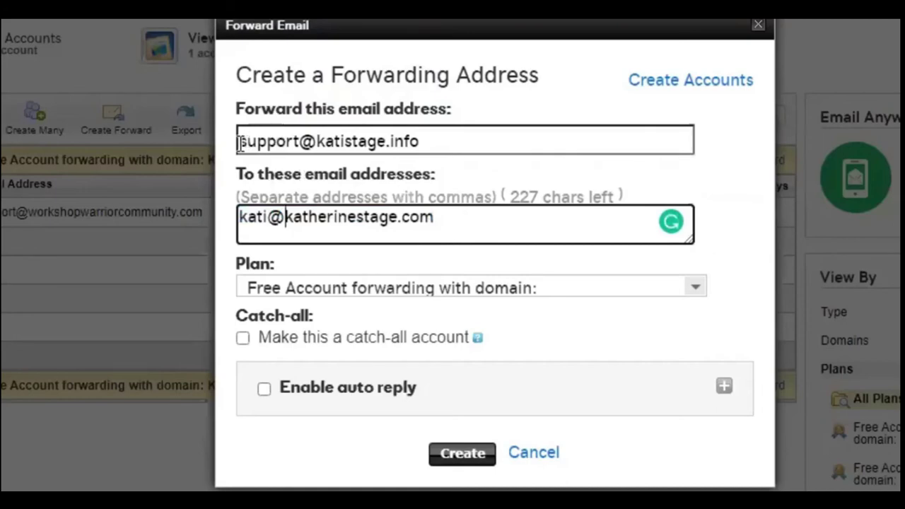
left_click_drag(240, 144, 431, 146)
left_click(324, 143)
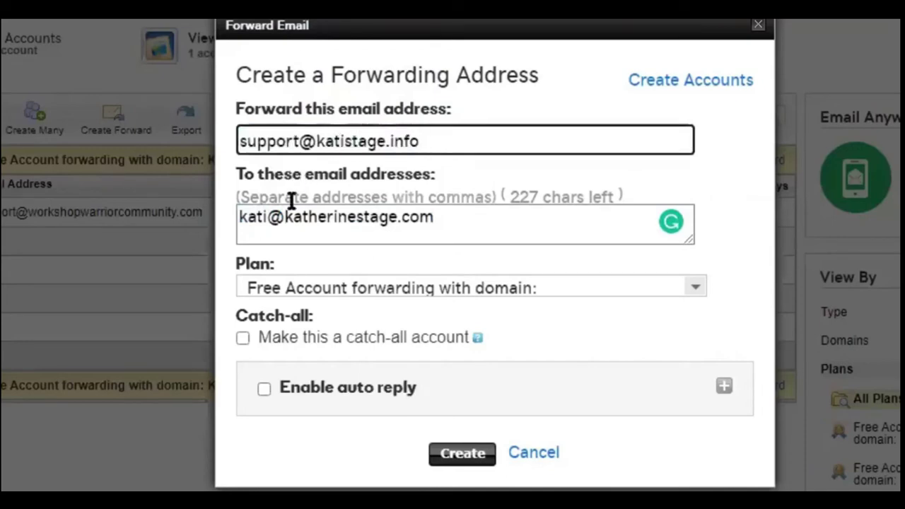
triple_click(343, 215)
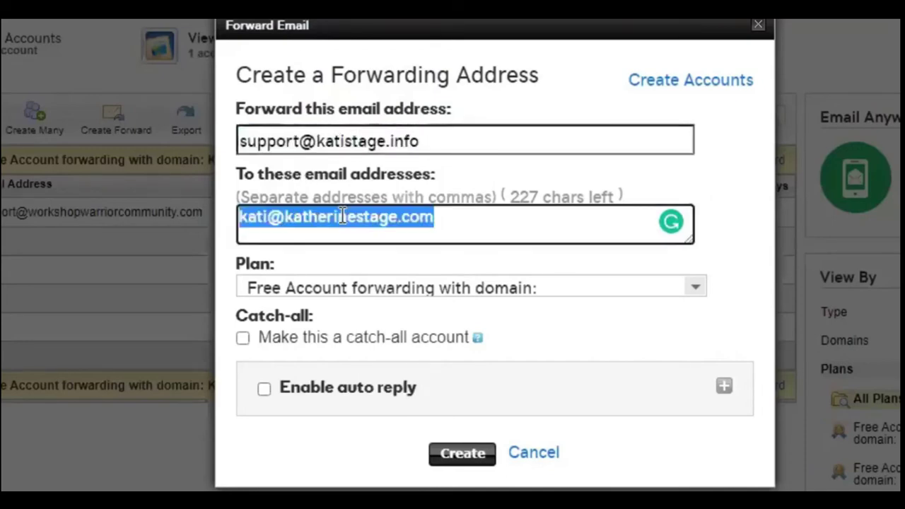
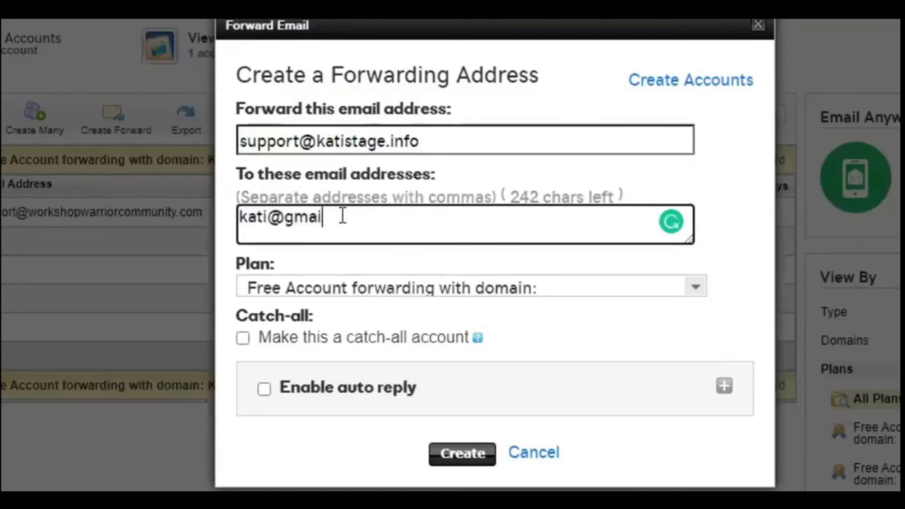
left_click(269, 217)
type("stage")
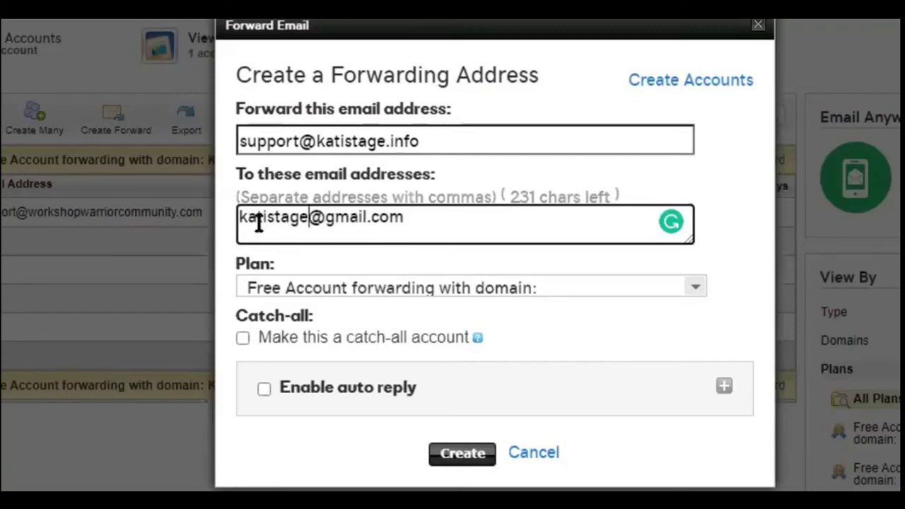
left_click_drag(242, 222, 427, 226)
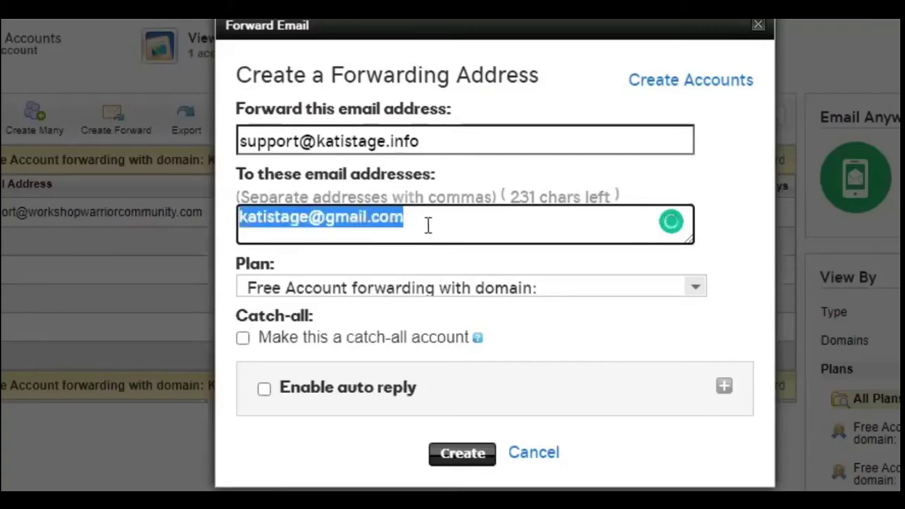
left_click(374, 222)
left_click_drag(245, 142, 420, 141)
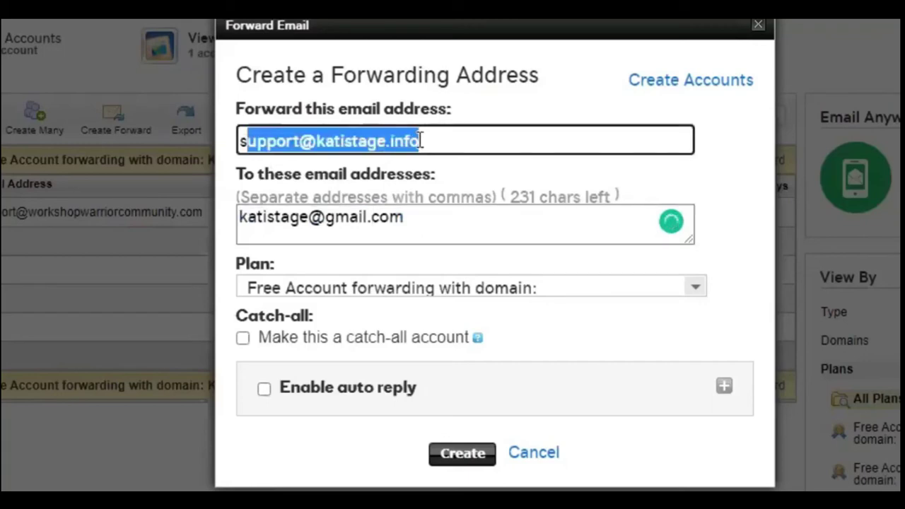
left_click_drag(334, 224, 246, 223)
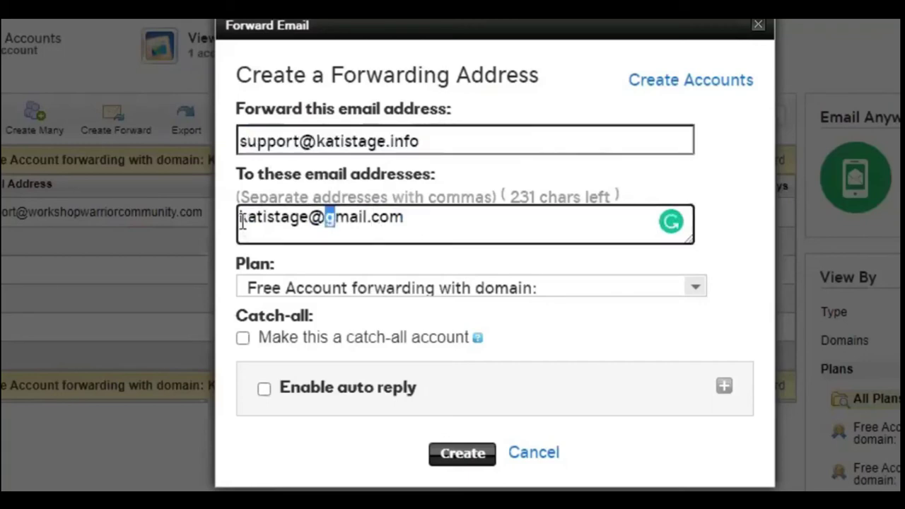
triple_click(245, 220)
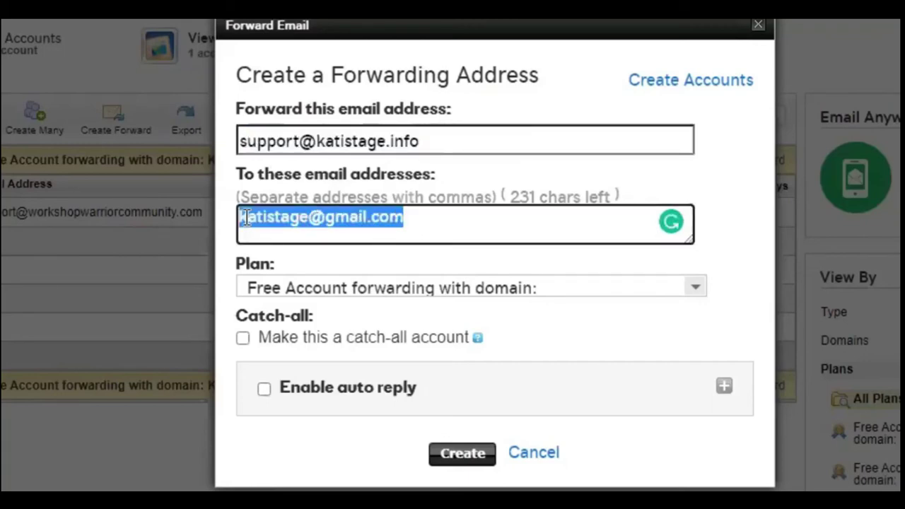
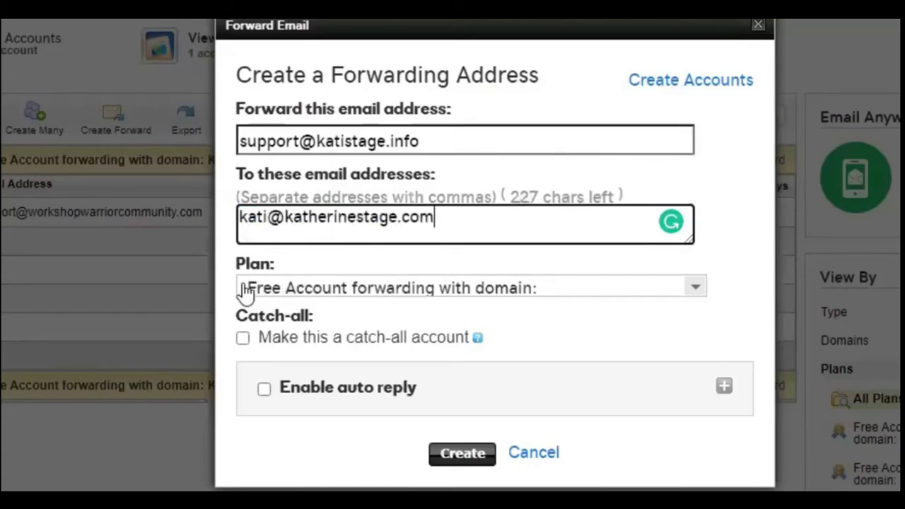
Assign the forward to the main domain's Free Account forwarding plan and make it catch-all.
left_click(279, 290)
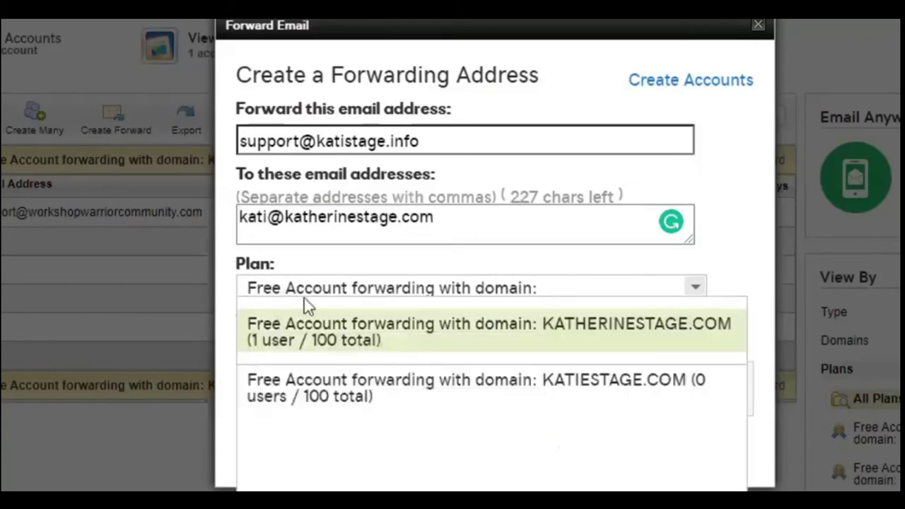
left_click(512, 291)
left_click(514, 297)
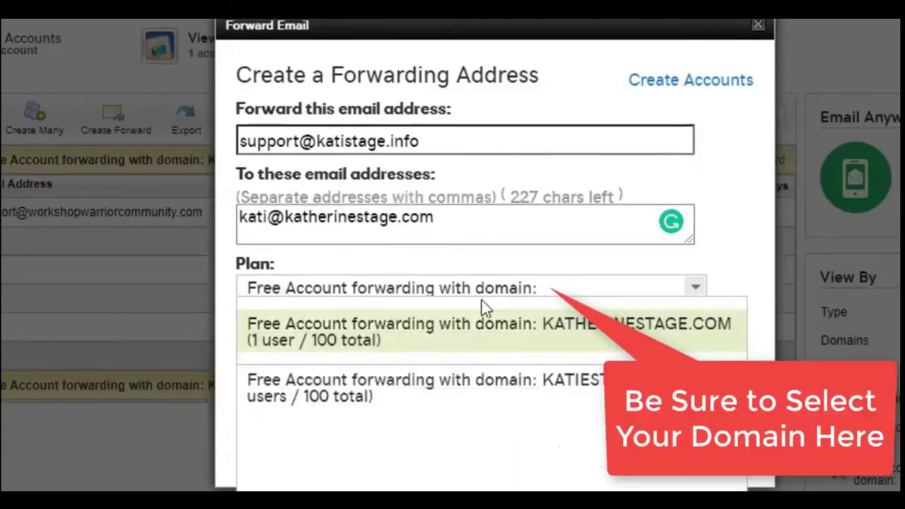
left_click(319, 314)
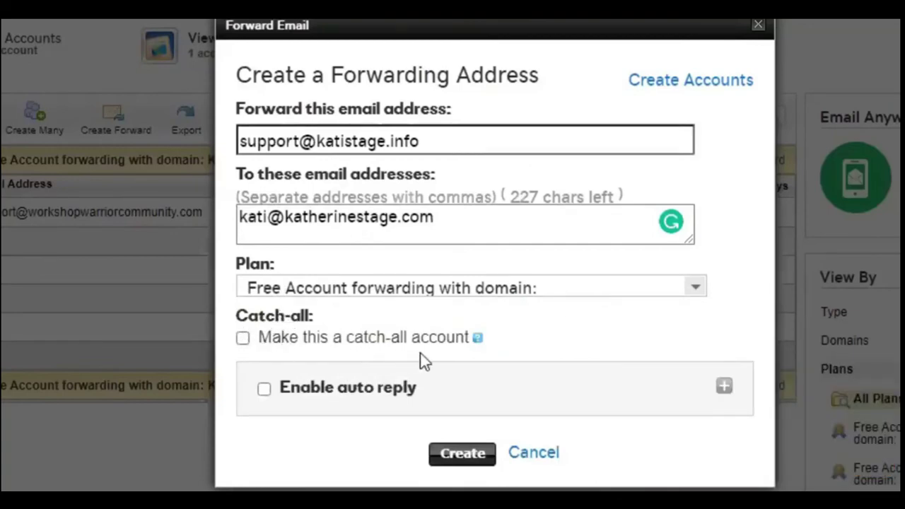
left_click(243, 339)
Leave auto reply disabled and create the catch-all support forwarding address.
left_click(399, 402)
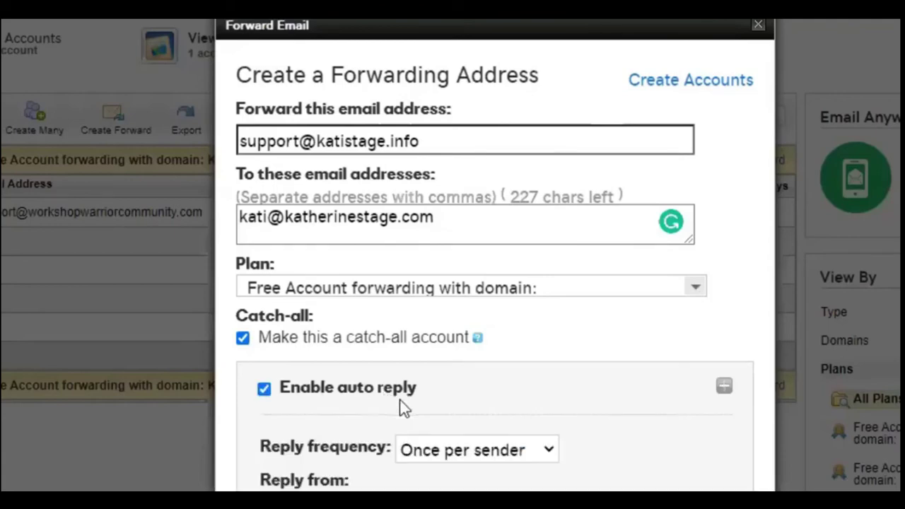
scroll(299, 374, "down", 3)
left_click(260, 270)
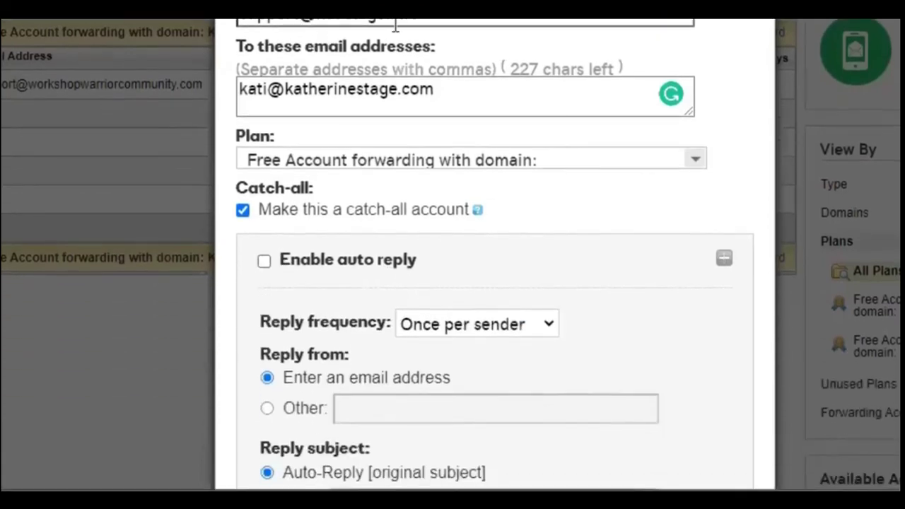
scroll(348, 277, "down", 5)
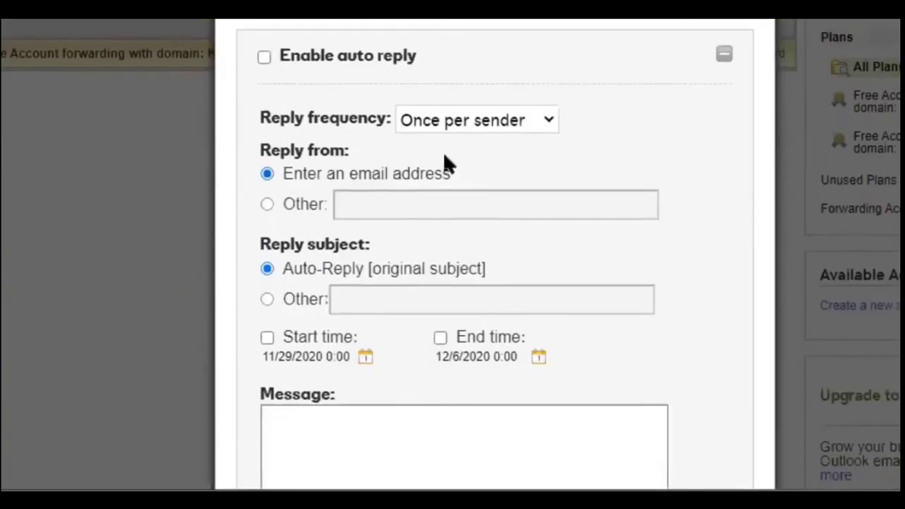
left_click(278, 262)
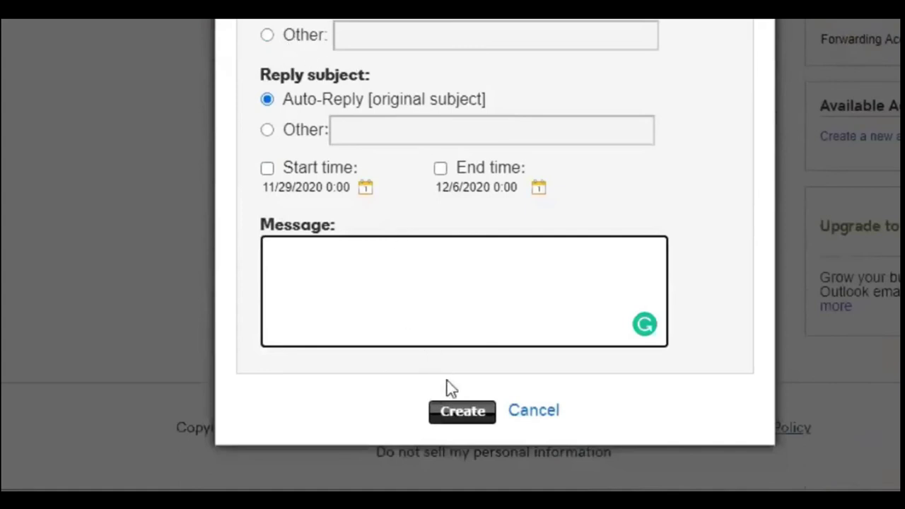
left_click(454, 423)
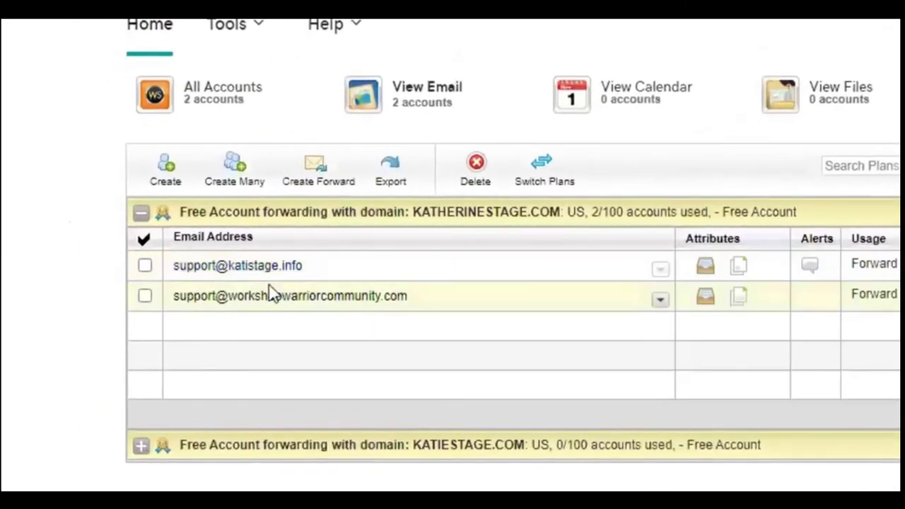
Check the new support forward listed under the main domain's plan, now at 2/100 accounts.
mouse_move(173, 253)
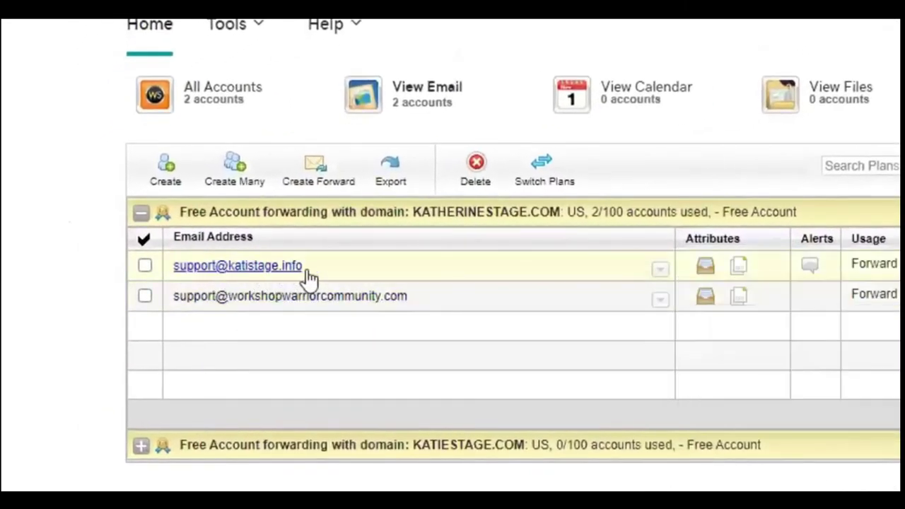